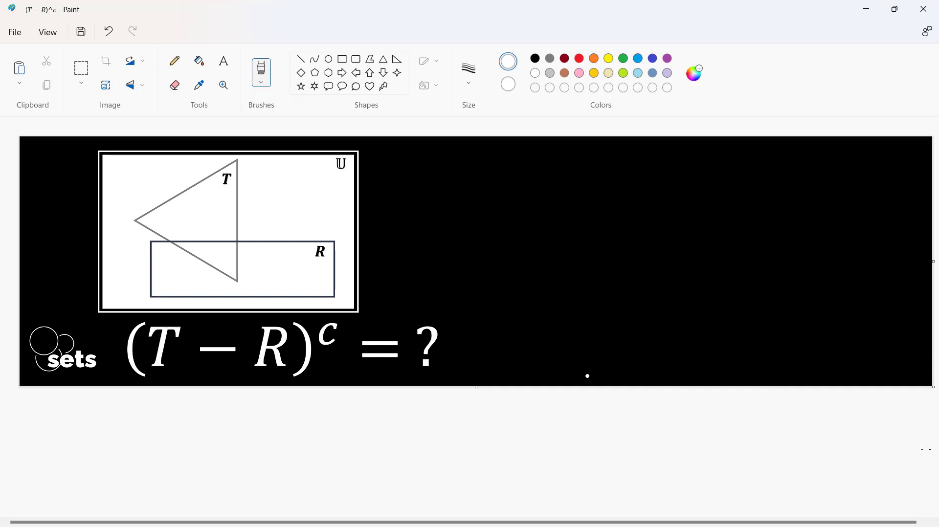
# - Paste a shrunken copy of the Venn diagram at the canvas right and brush 'T-R' beside it
pyautogui.hotkey('ctrl', 'v')
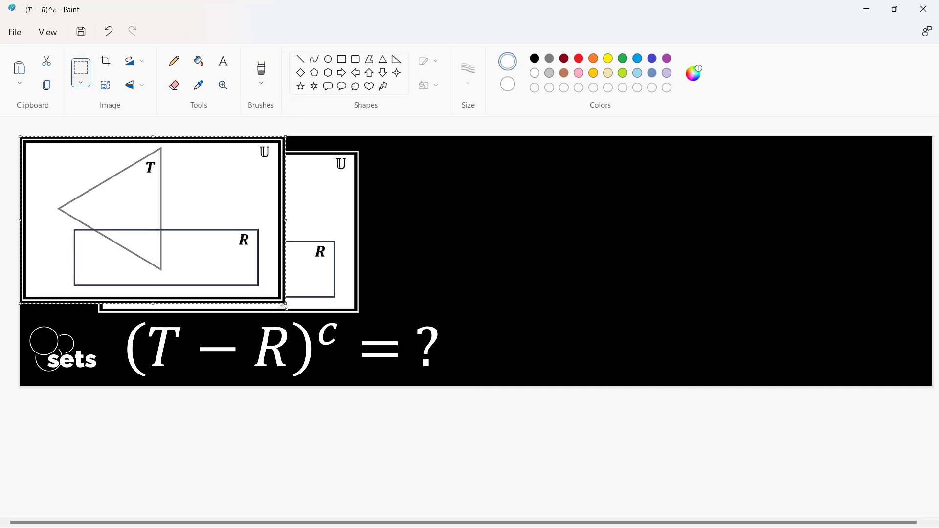
pyautogui.moveTo(266, 292); pyautogui.dragTo(217, 269)
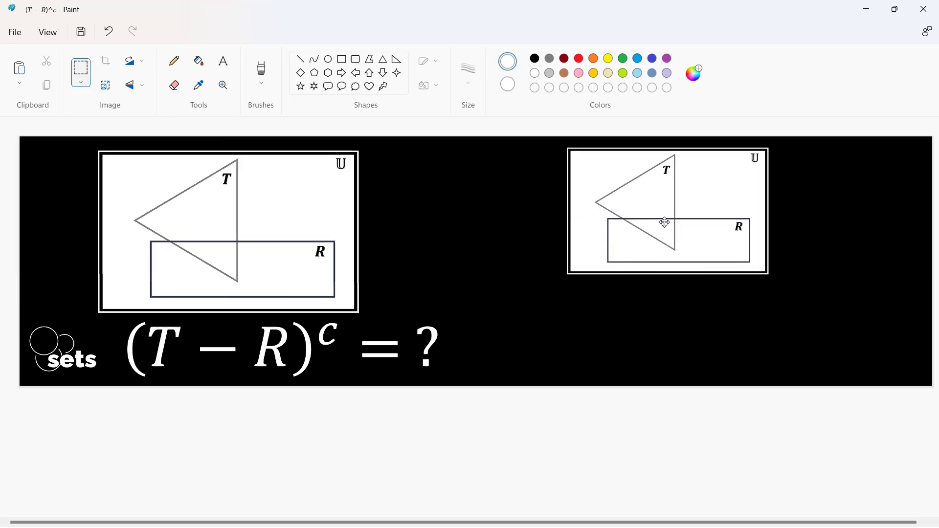
pyautogui.moveTo(152, 215)
pyautogui.mouseDown()
pyautogui.moveTo(637, 218)
pyautogui.moveTo(625, 222)
pyautogui.mouseUp()
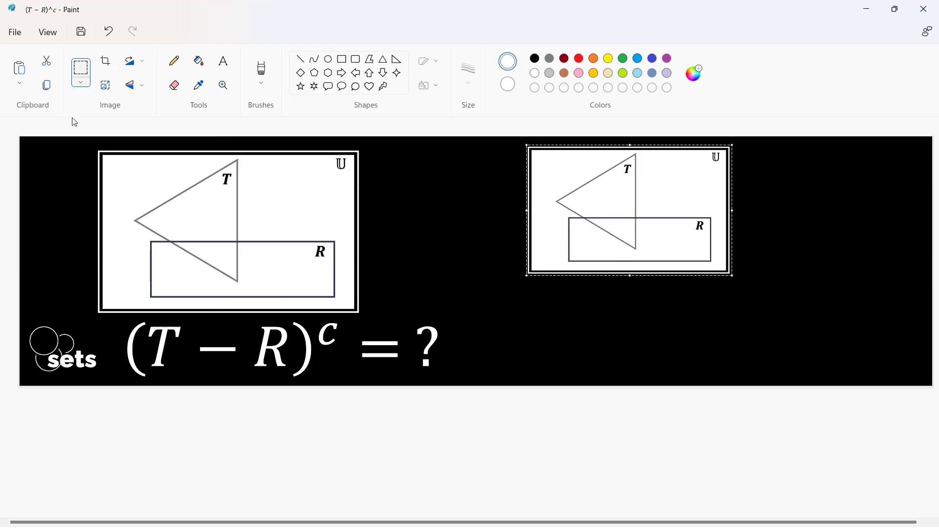
pyautogui.click(262, 72)
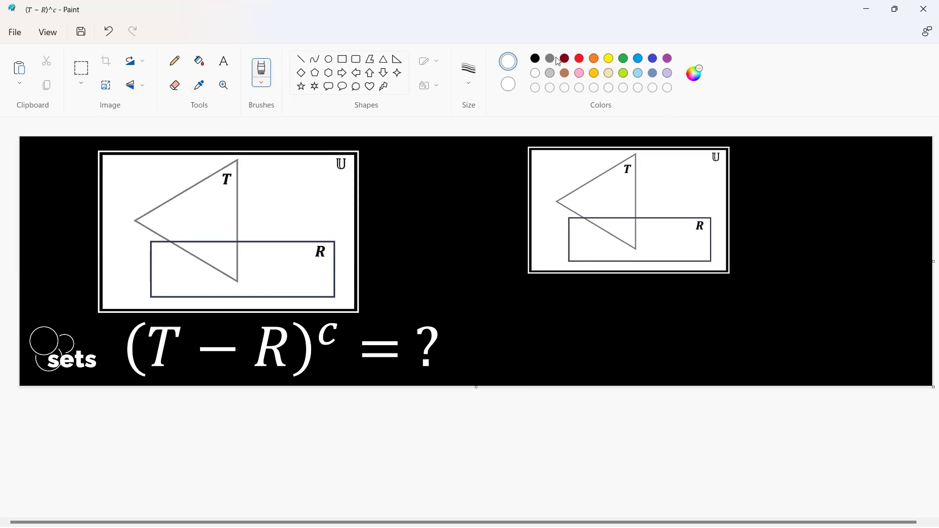
pyautogui.moveTo(433, 158)
pyautogui.mouseDown()
pyautogui.moveTo(433, 185)
pyautogui.moveTo(440, 155)
pyautogui.moveTo(494, 181)
pyautogui.mouseUp()
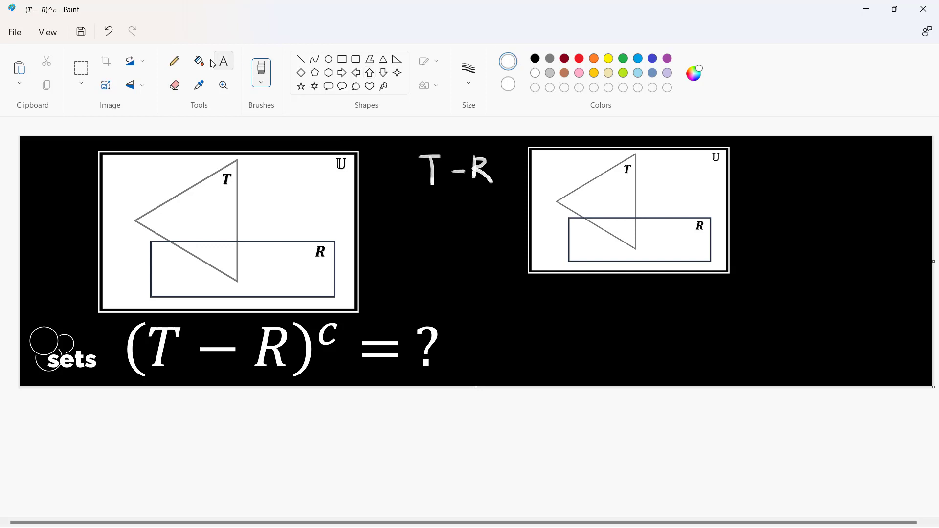
# - Flood-fill both regions of triangle T in black
pyautogui.click(200, 61)
pyautogui.click(536, 58)
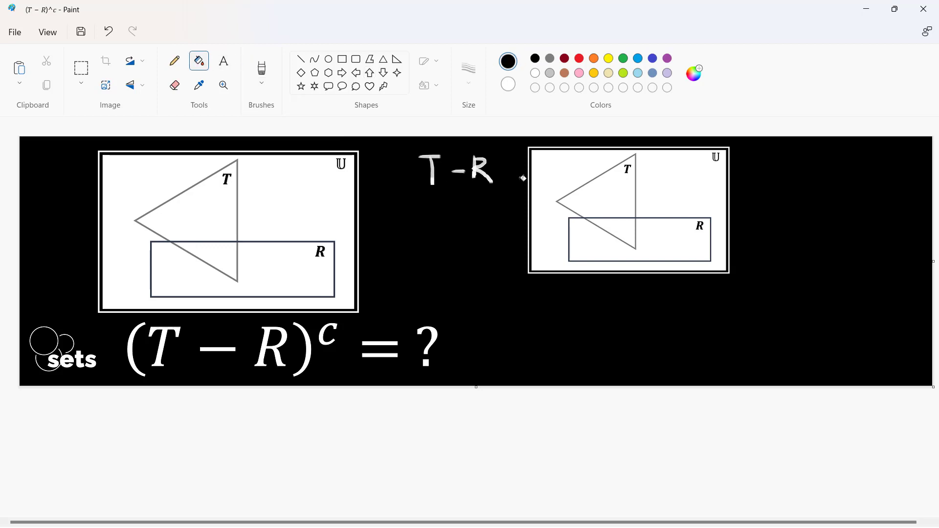
pyautogui.click(600, 197)
pyautogui.click(623, 226)
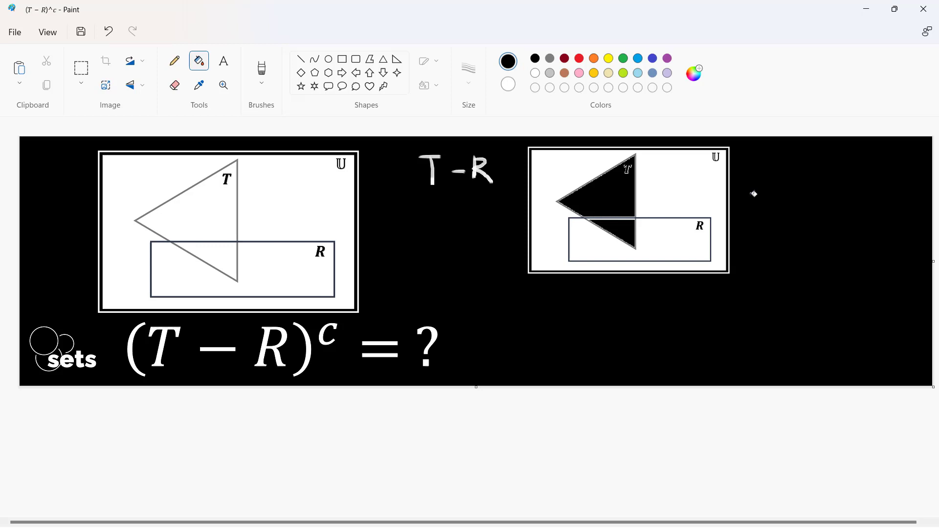
# - Refill the T and R overlap with white, then undo that fill
pyautogui.click(535, 73)
pyautogui.click(628, 227)
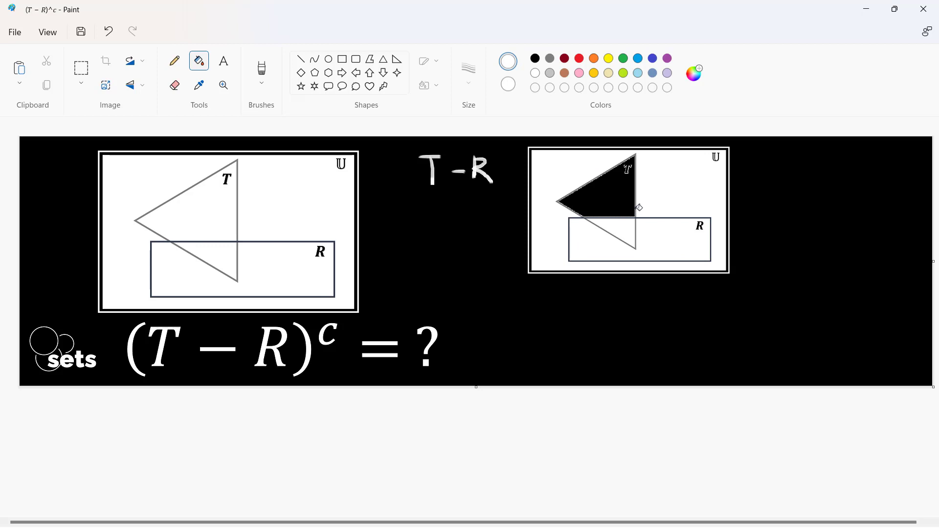
pyautogui.hotkey('ctrl', 'z')
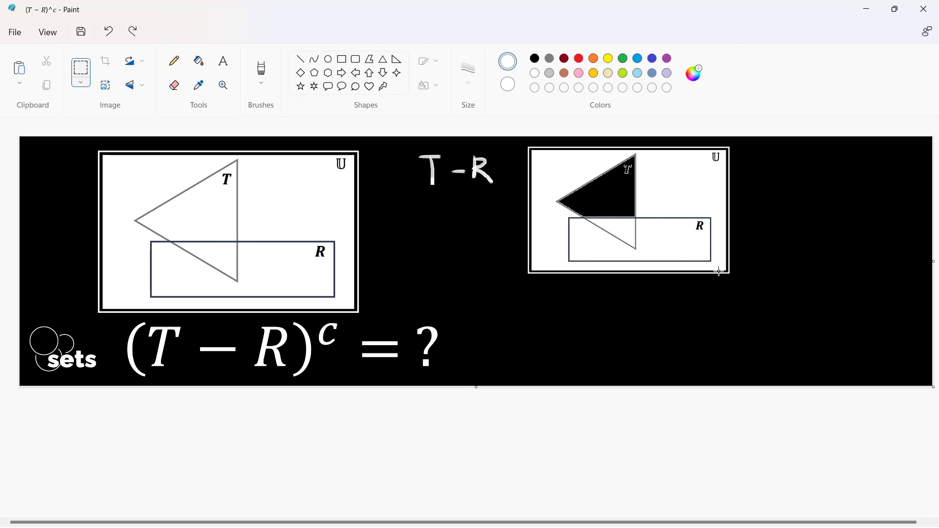
# - Paste another shrunken copy of the Venn diagram at the canvas bottom-right
pyautogui.hotkey('ctrl', 'v')
pyautogui.moveTo(285, 303); pyautogui.dragTo(222, 251)
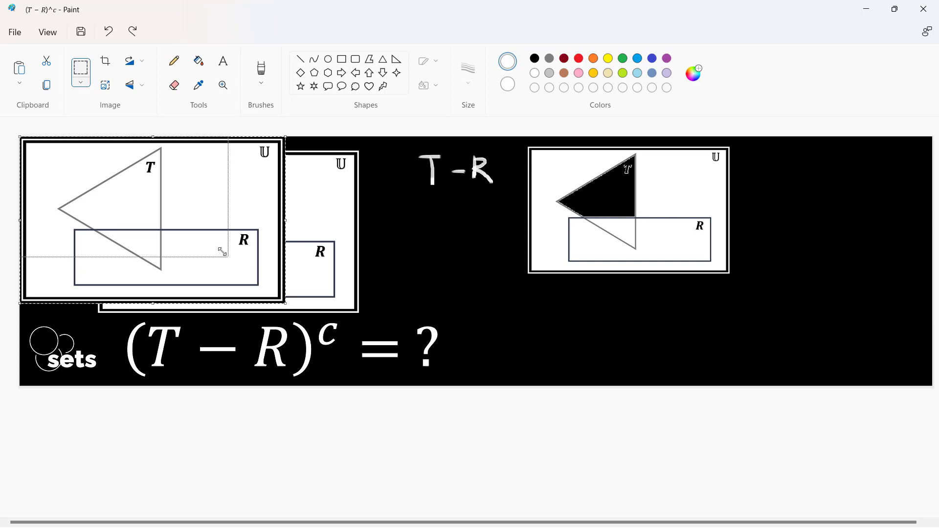
pyautogui.moveTo(154, 223)
pyautogui.mouseDown()
pyautogui.moveTo(832, 334)
pyautogui.moveTo(827, 328)
pyautogui.mouseUp()
pyautogui.moveTo(722, 322); pyautogui.dragTo(784, 322)
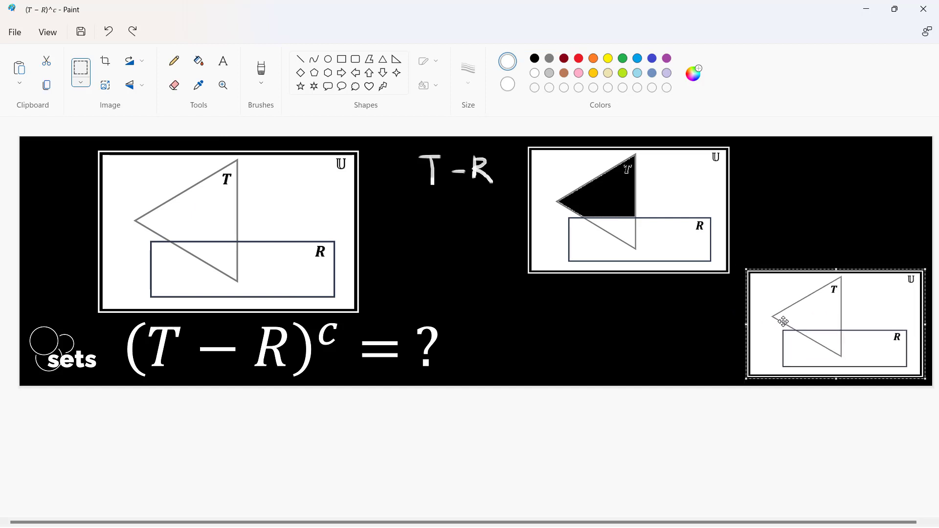
# - Handwrite the '(T-R)^c' label with the brush beside the new copy
pyautogui.click(262, 70)
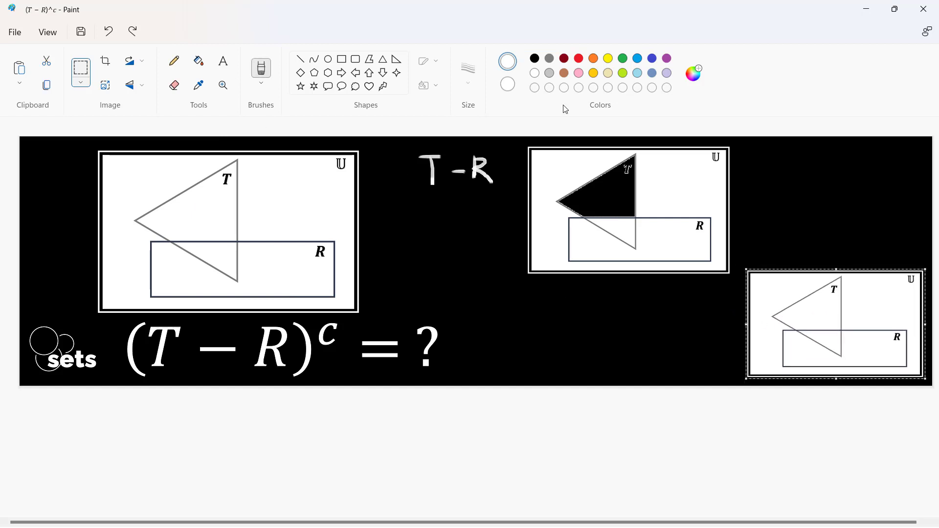
pyautogui.moveTo(627, 305)
pyautogui.mouseDown()
pyautogui.moveTo(627, 335)
pyautogui.moveTo(643, 310)
pyautogui.moveTo(665, 317)
pyautogui.moveTo(669, 336)
pyautogui.moveTo(680, 310)
pyautogui.moveTo(692, 340)
pyautogui.mouseUp()
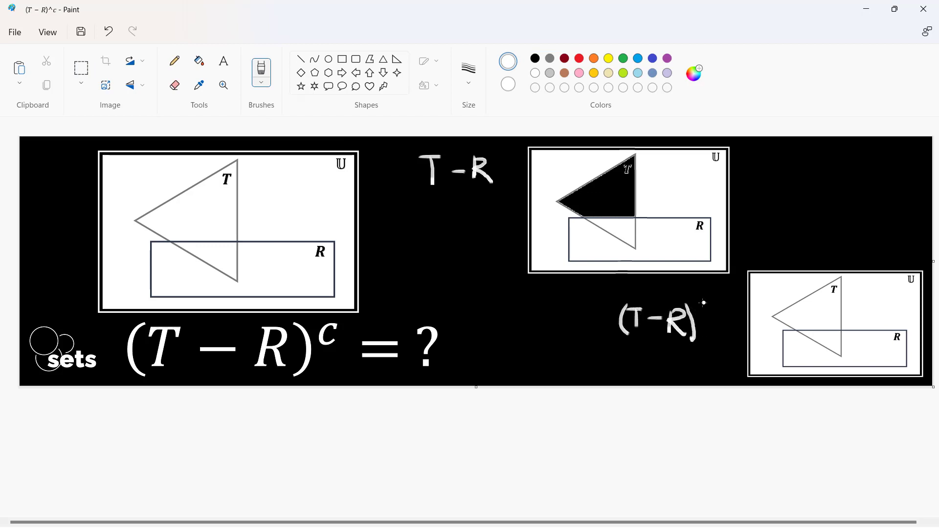
pyautogui.moveTo(706, 306); pyautogui.dragTo(709, 317)
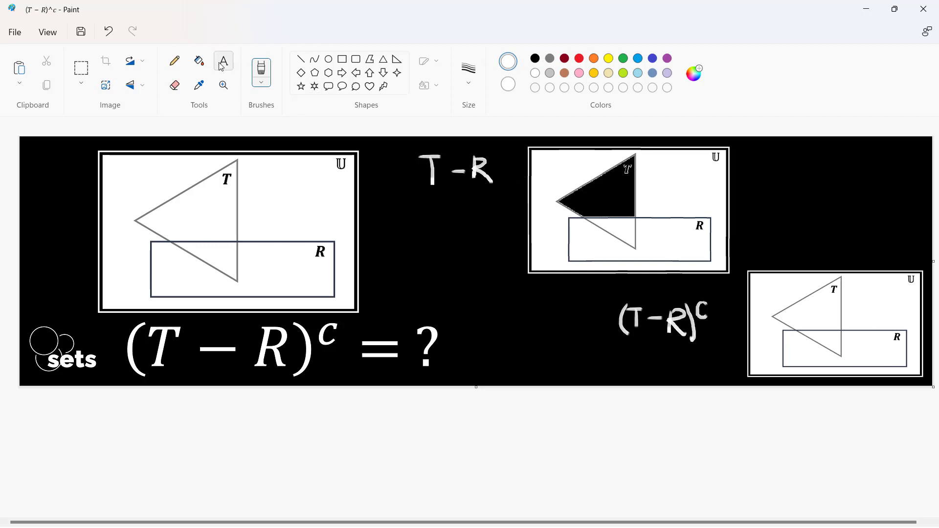
# - Fill the T and R overlap and the rest of rectangle R with black
pyautogui.click(199, 61)
pyautogui.click(536, 59)
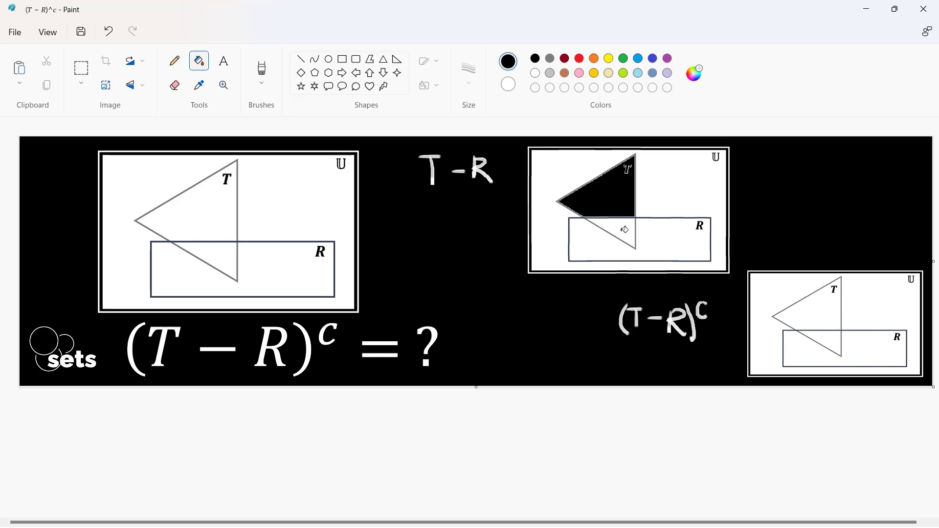
pyautogui.click(837, 337)
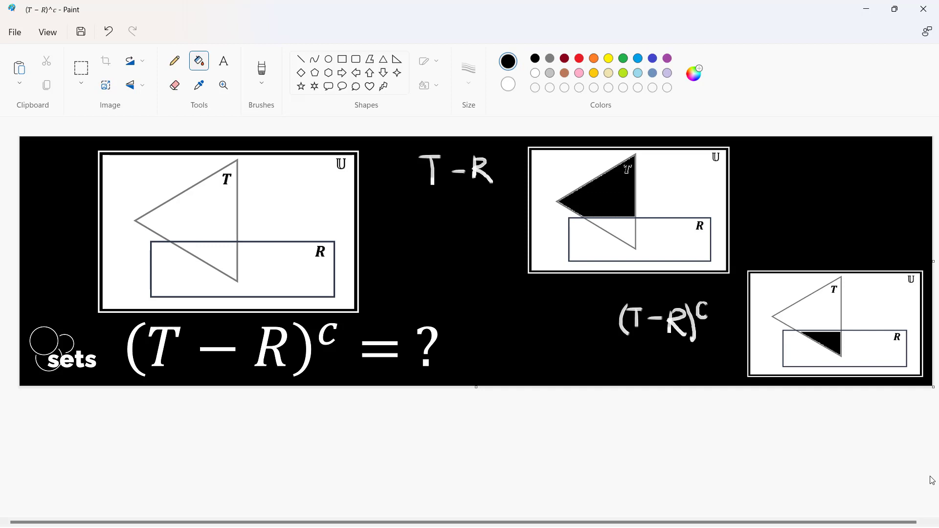
pyautogui.click(878, 347)
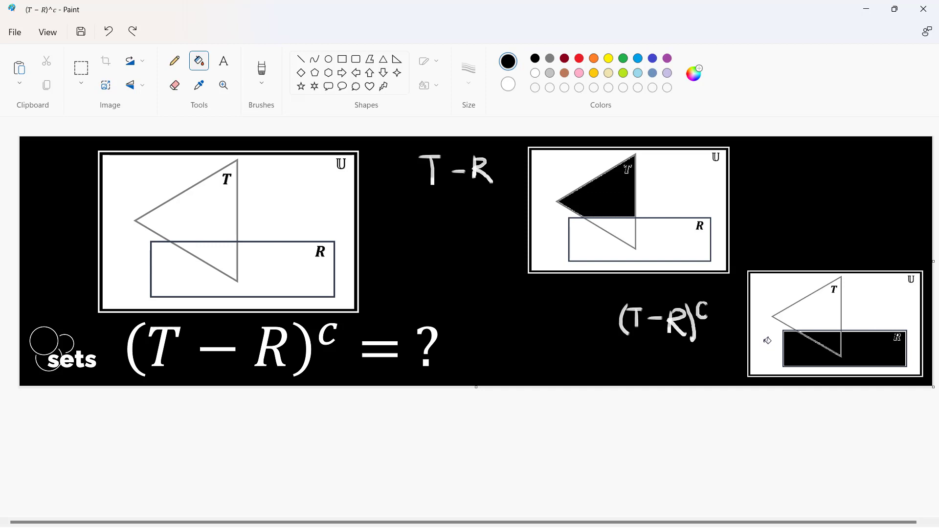
# - Fill the third diagram's background black, redoing the fill once after an undo
pyautogui.click(768, 294)
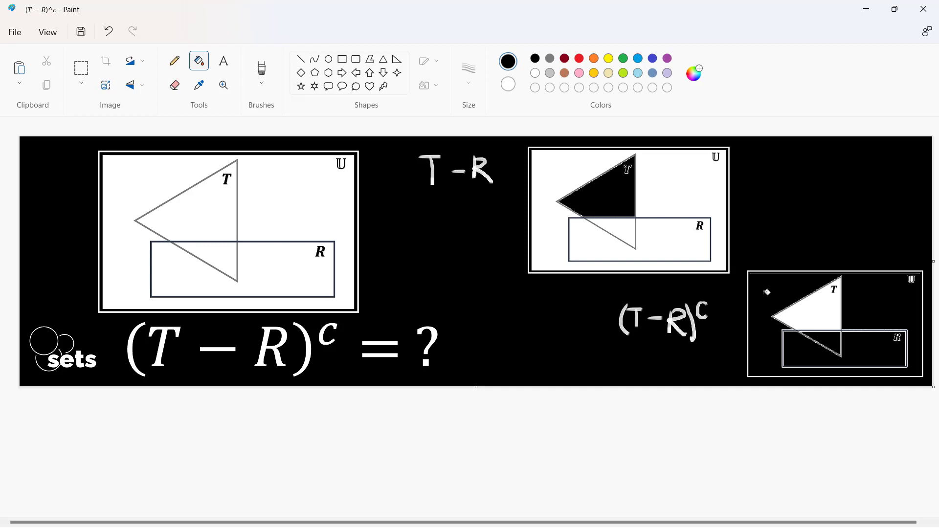
pyautogui.hotkey('ctrl', 'z')
pyautogui.click(768, 297)
pyautogui.click(262, 71)
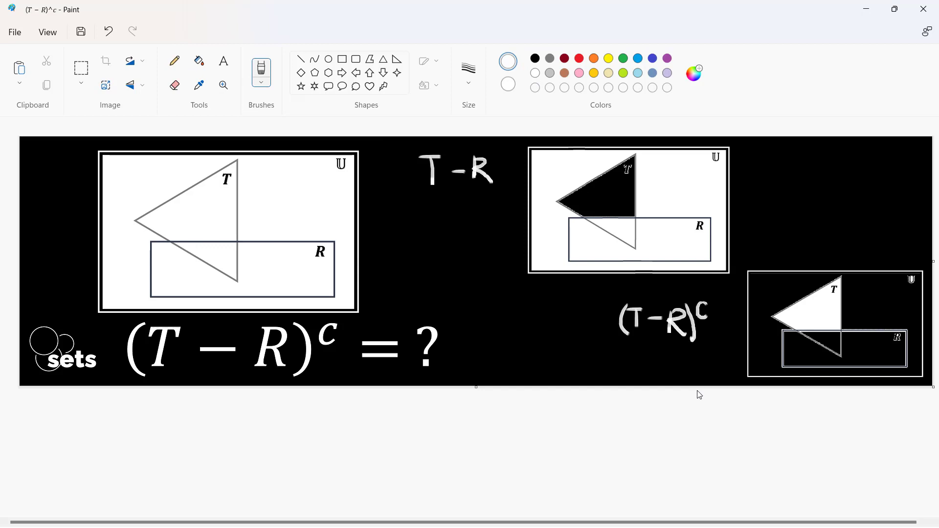
# - Draw a white zigzag underline beneath the '(T-R)^c' label
pyautogui.moveTo(628, 348)
pyautogui.mouseDown()
pyautogui.moveTo(642, 359)
pyautogui.moveTo(722, 356)
pyautogui.mouseUp()
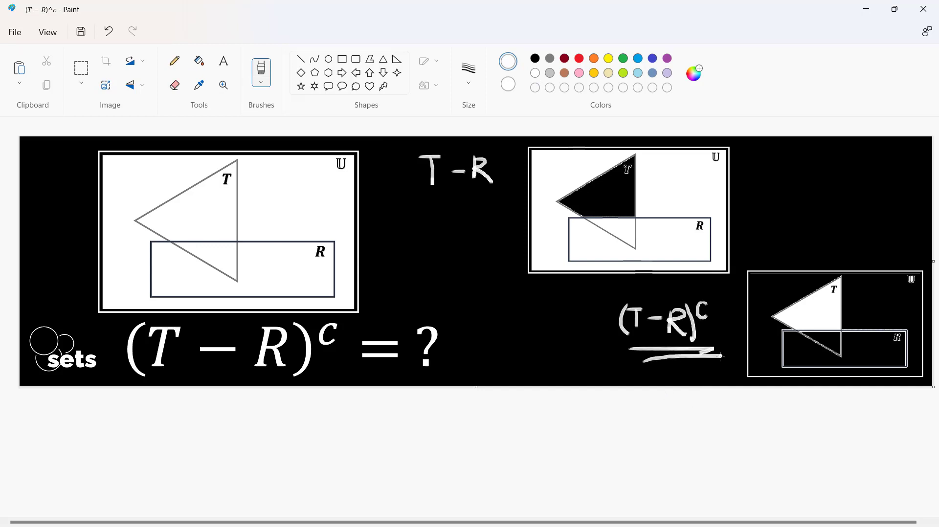